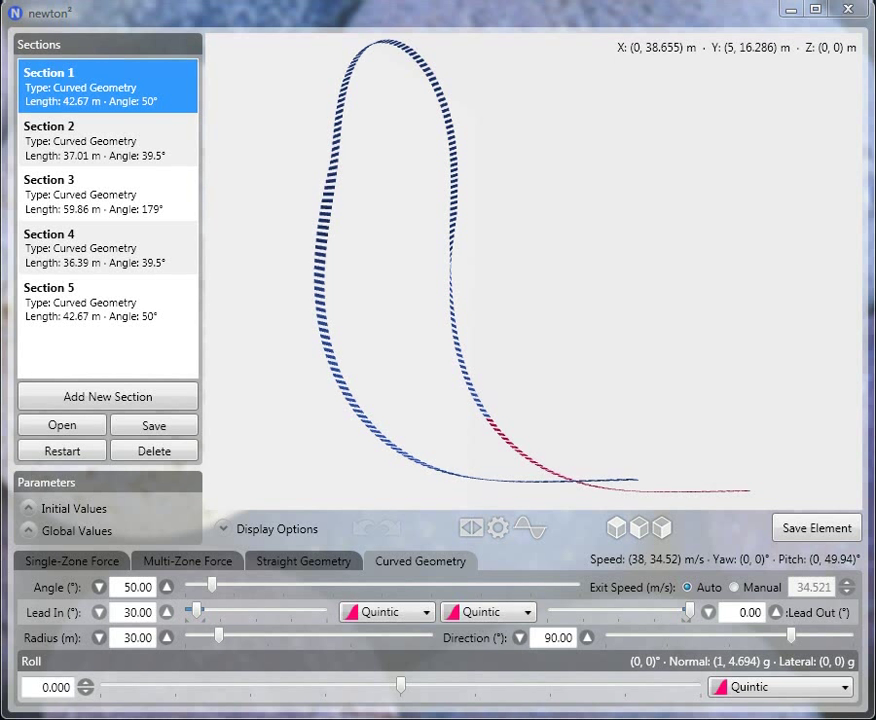
- Review the initial speed, pitch and roll, plus the global heartline, friction and sample-rate values
drag(321, 267, 196, 259)
click(32, 507)
click(72, 532)
click(80, 455)
right_drag(508, 309, 508, 240)
right_drag(508, 240, 537, 281)
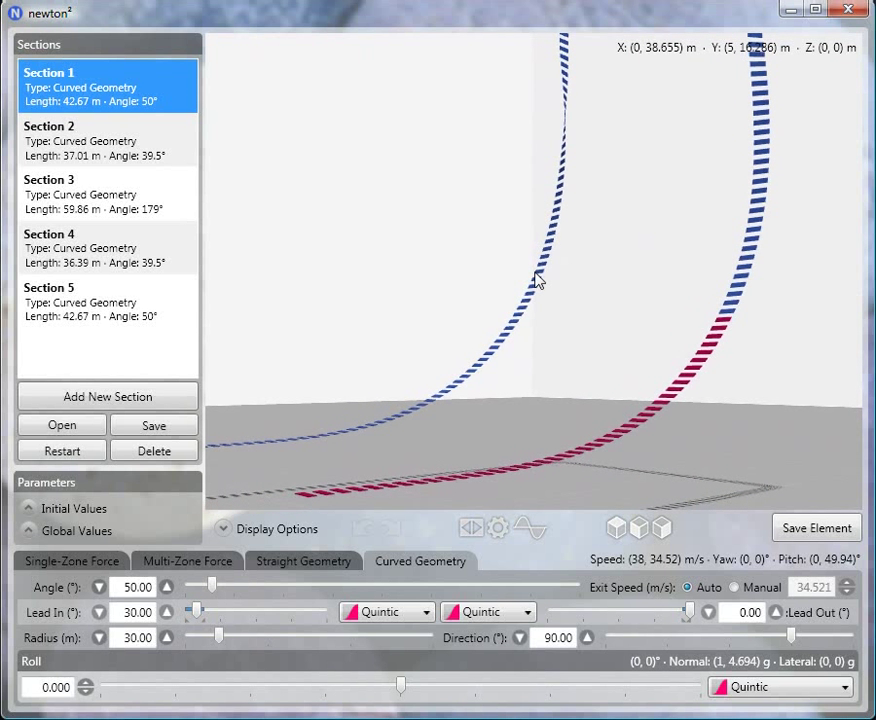
- Compare Sections 1 and 2, finishing with Section 2's 39.5° angle and -90° Timewarping roll loaded
click(56, 146)
click(145, 82)
click(145, 124)
click(135, 95)
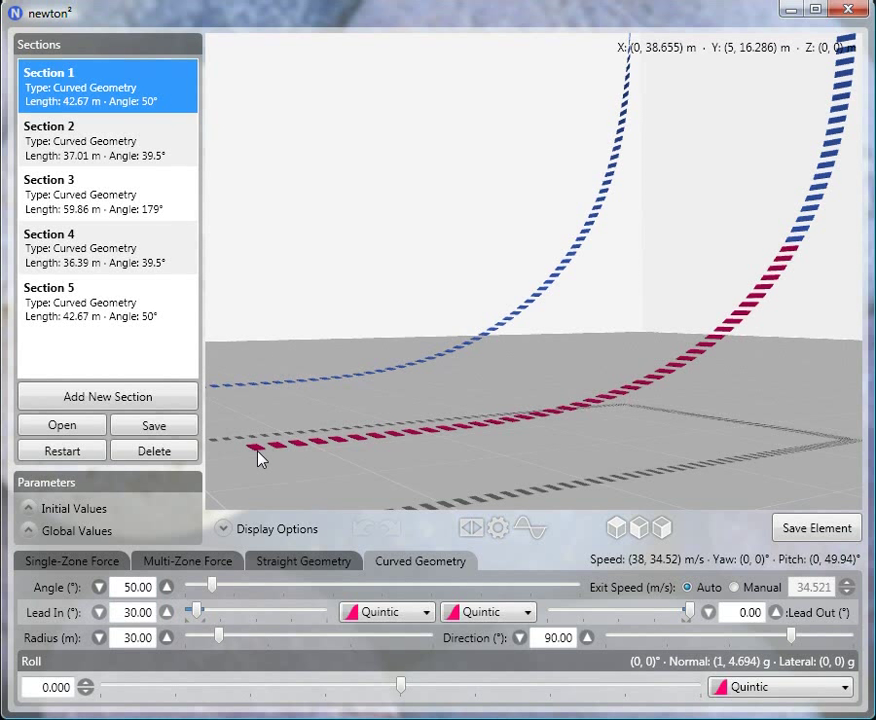
drag(465, 405, 430, 400)
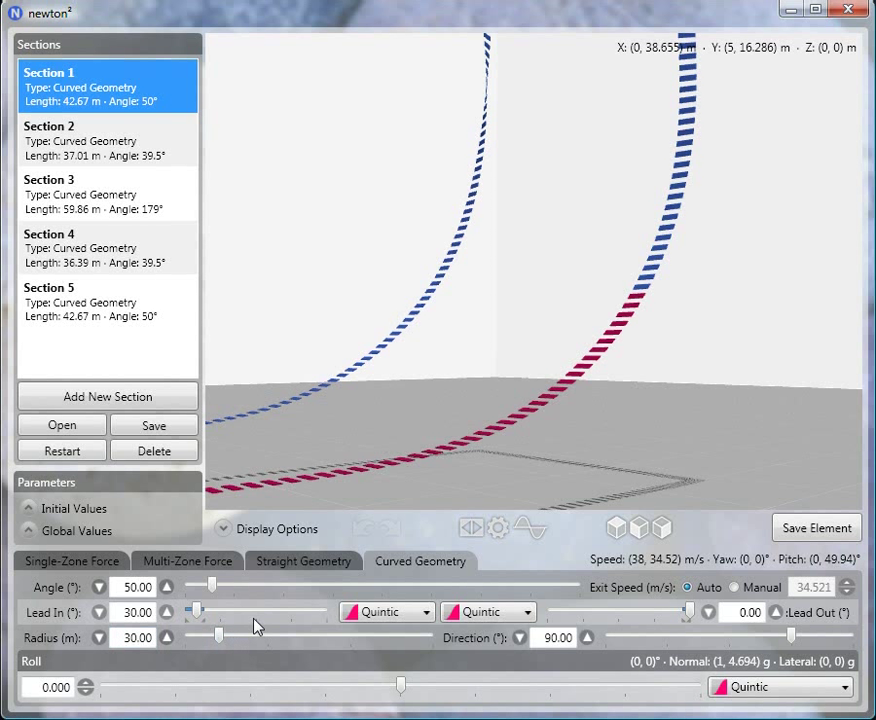
click(100, 148)
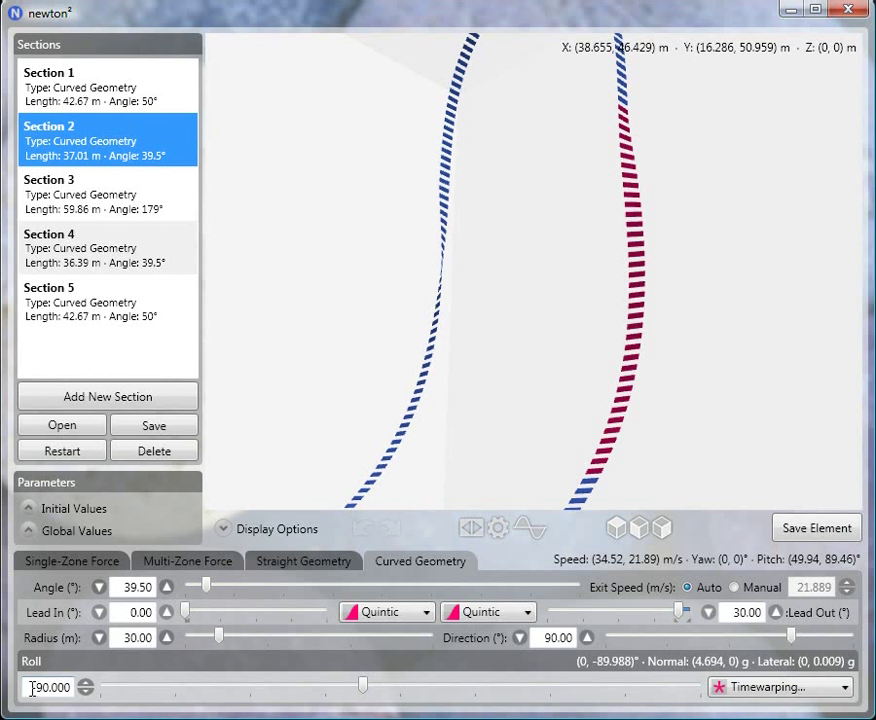
click(779, 690)
click(768, 669)
double_click(391, 396)
drag(347, 391, 405, 393)
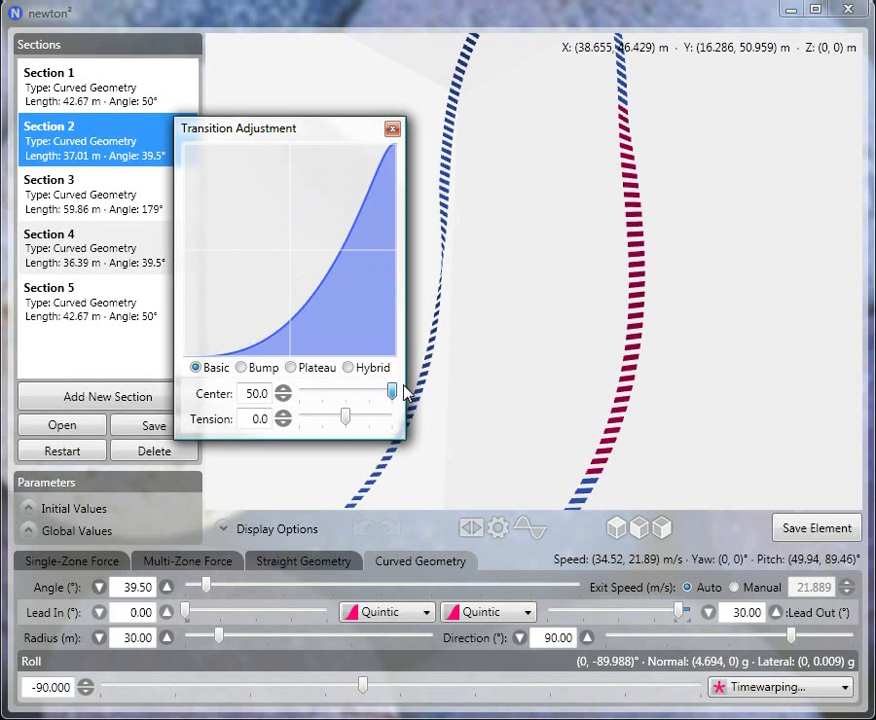
click(392, 131)
drag(563, 475, 529, 277)
- Load Section 3's 179° angle and 10.40 m radius, briefly comparing against Sections 2 and 1
click(128, 205)
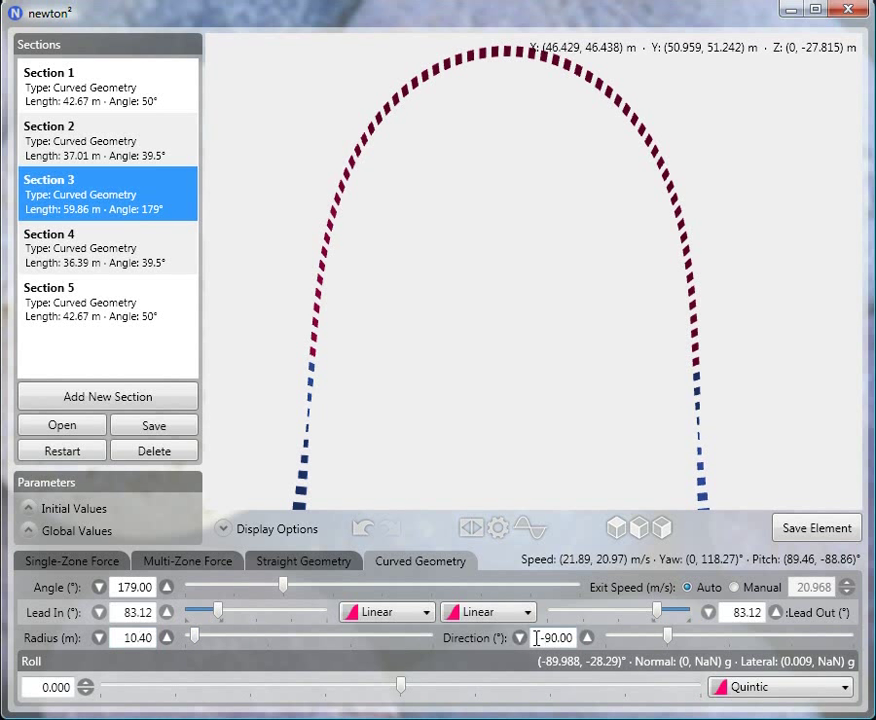
click(152, 154)
click(62, 74)
click(86, 207)
click(72, 252)
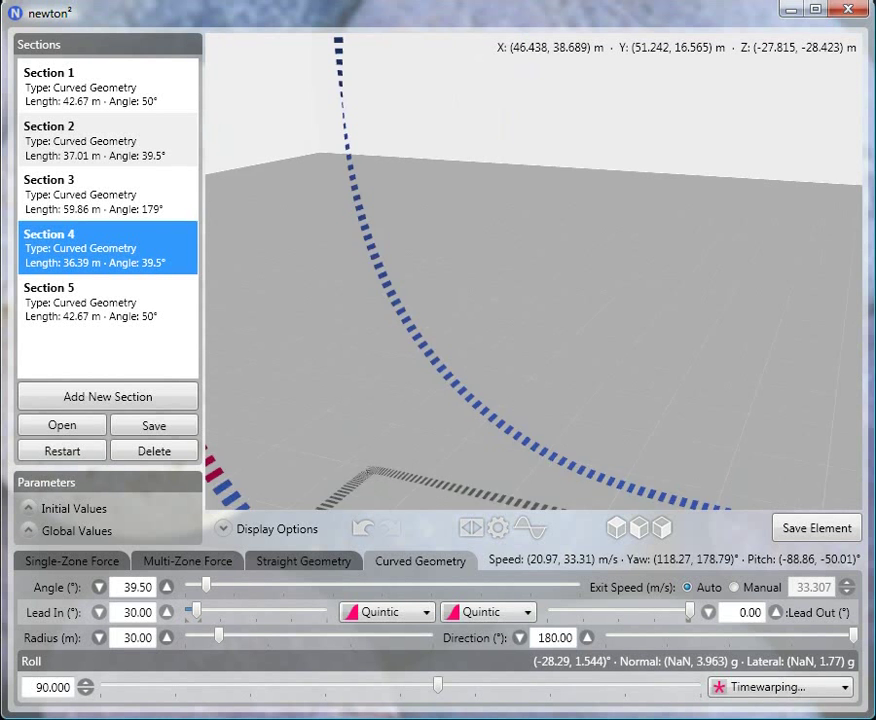
drag(536, 280, 350, 285)
click(47, 313)
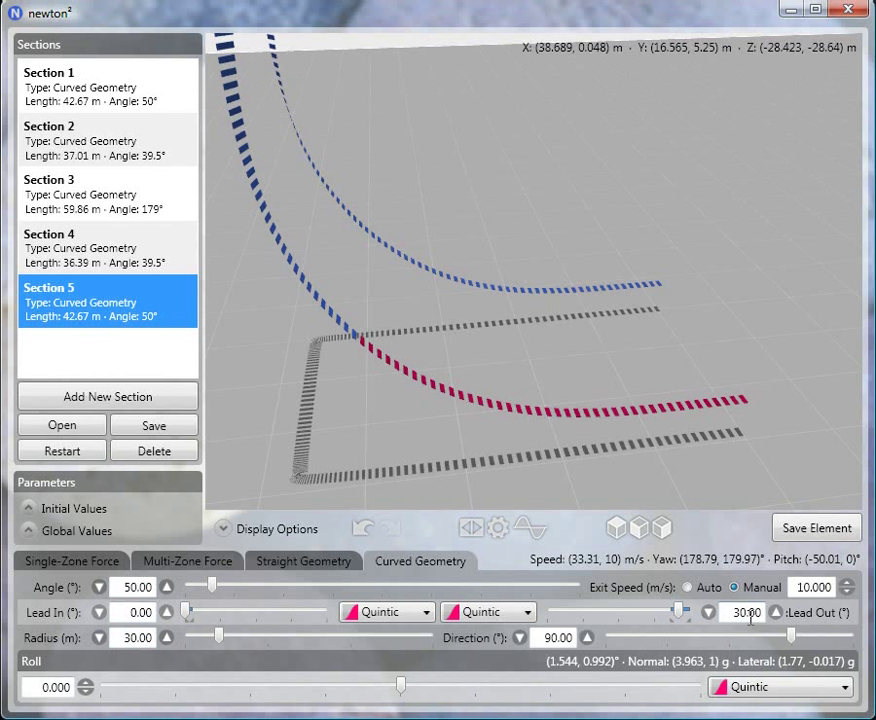
- Set Section 5's exit speed to Auto, then load Section 3's 179° arch settings
click(689, 588)
click(664, 332)
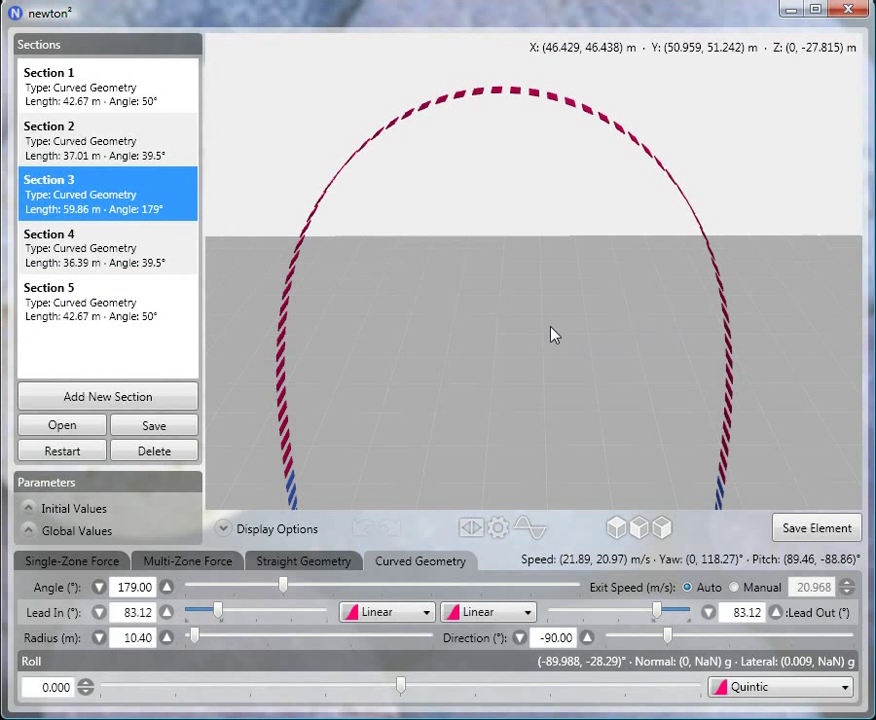
- Delete Sections 5 and 4, leaving three sections, and check Section 1's parameters
click(147, 320)
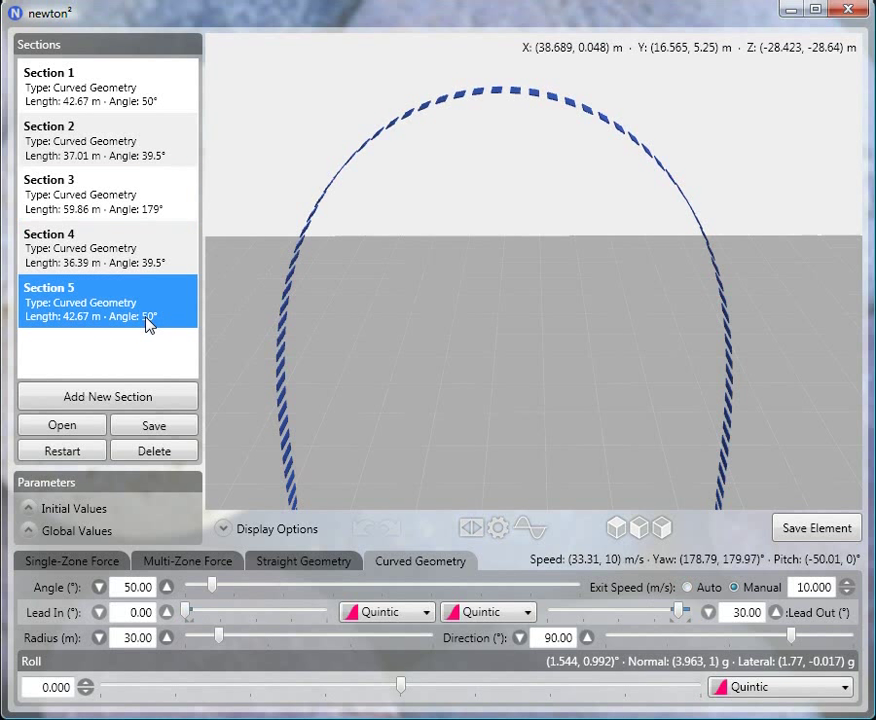
click(154, 451)
click(168, 455)
click(140, 88)
- Check Section 2's settings, then load Section 3's 179° angle, 10.40 m radius parameters
click(145, 161)
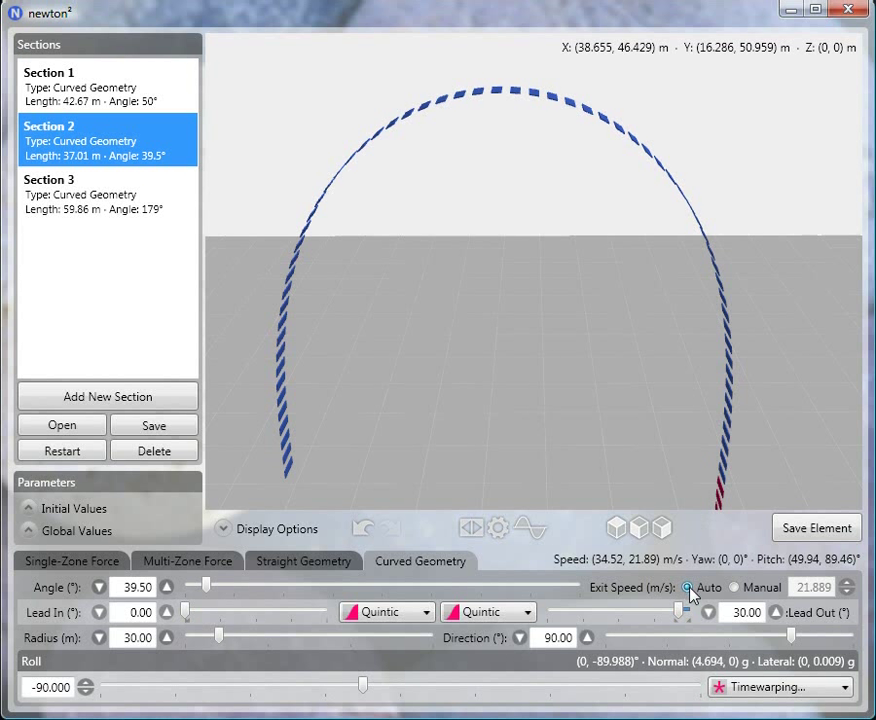
click(110, 212)
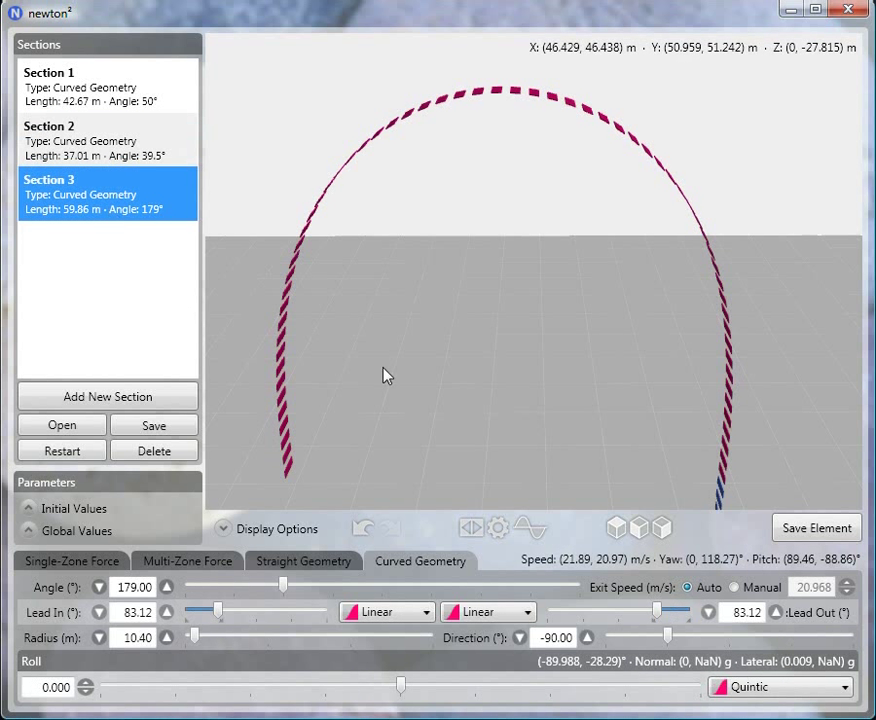
- Reduce Section 3's angle from 179° to 90°, shortening it to 31.26 m
drag(284, 591, 256, 592)
drag(121, 588, 155, 592)
text(90)
key(Return)
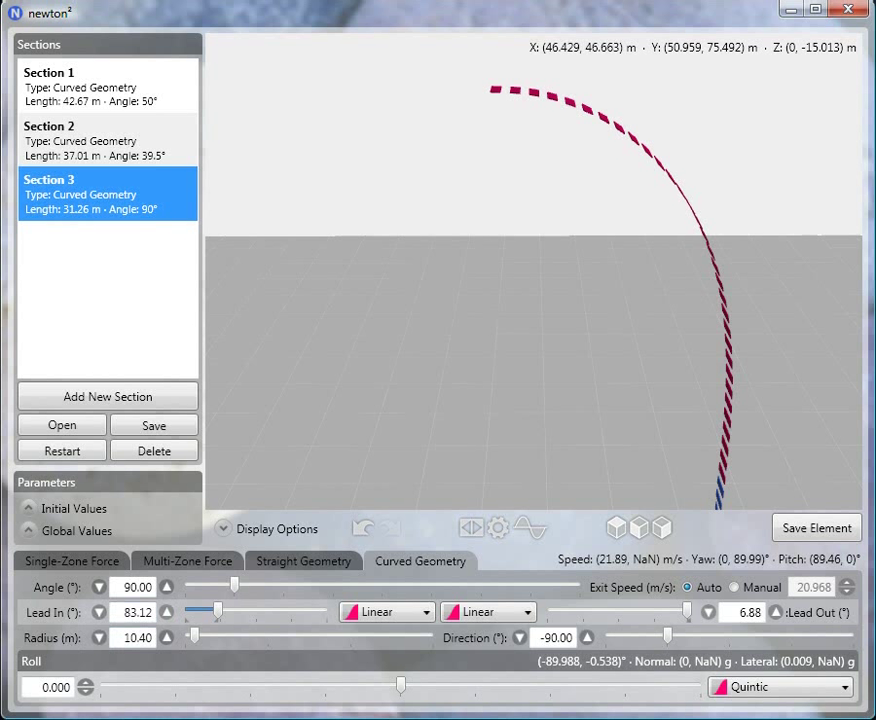
click(99, 613)
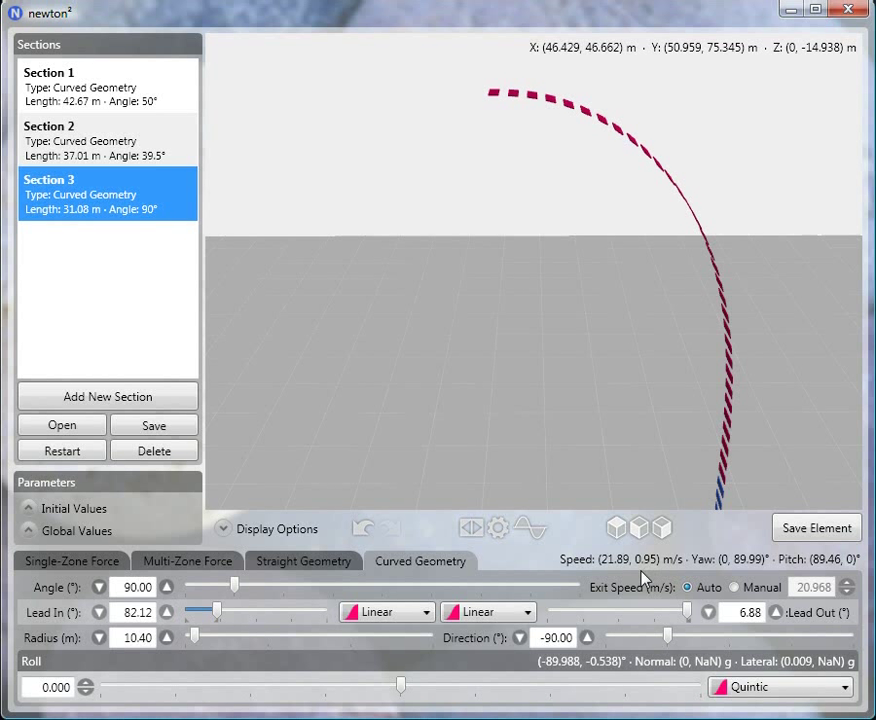
click(166, 612)
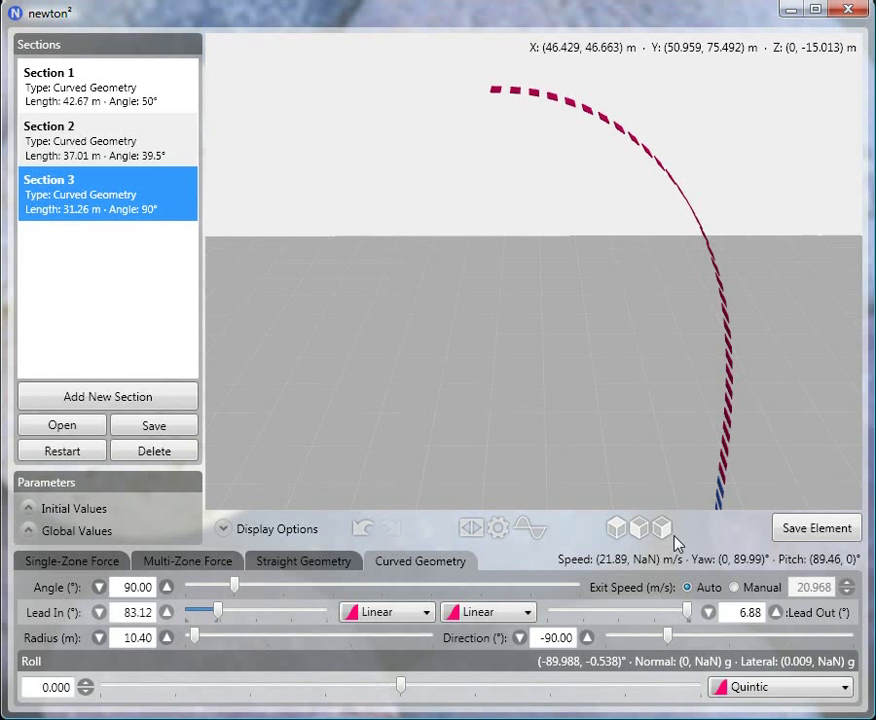